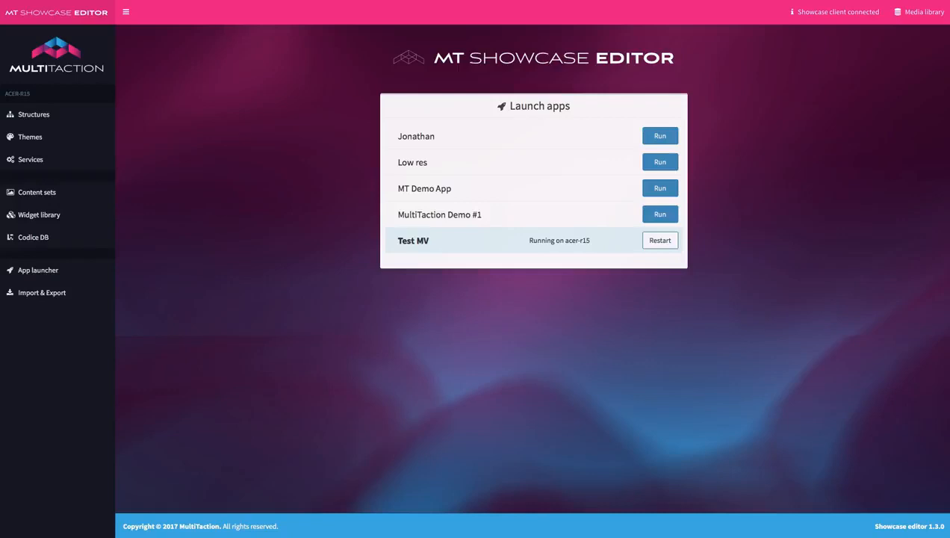
Create a new app named "Tutorial App" in the app launcher
{"action": "left_click", "coordinate": [33, 273]}
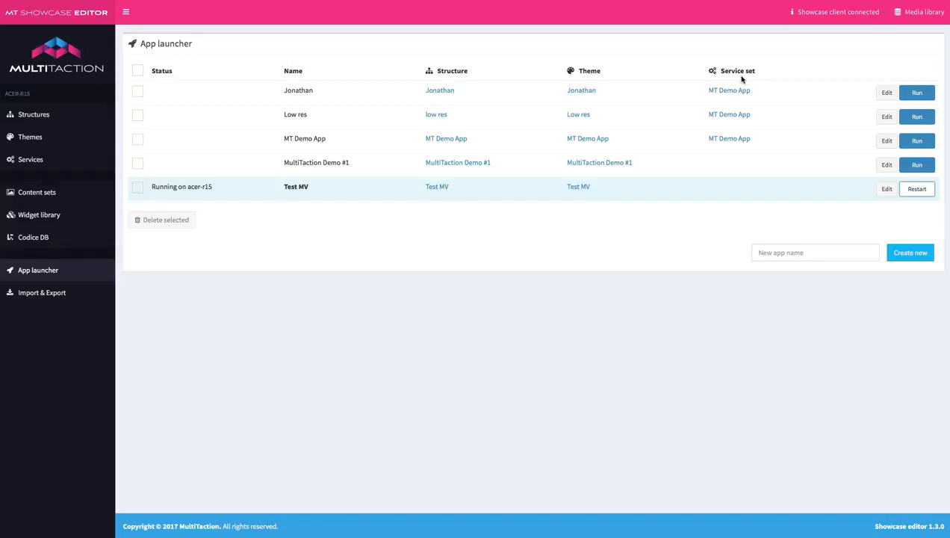
{"action": "left_click", "coordinate": [771, 253]}
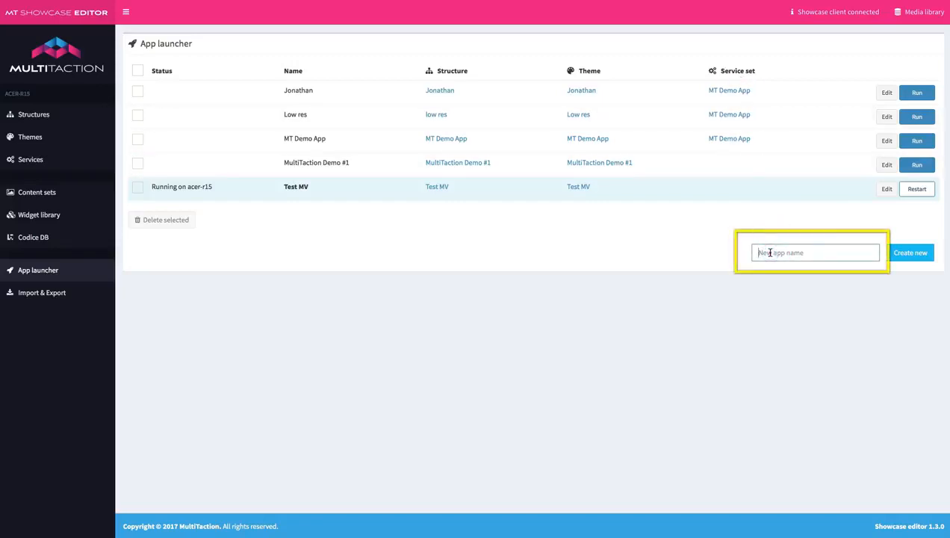
{"action": "type", "text": "Tutorial App"}
{"action": "left_click", "coordinate": [907, 254]}
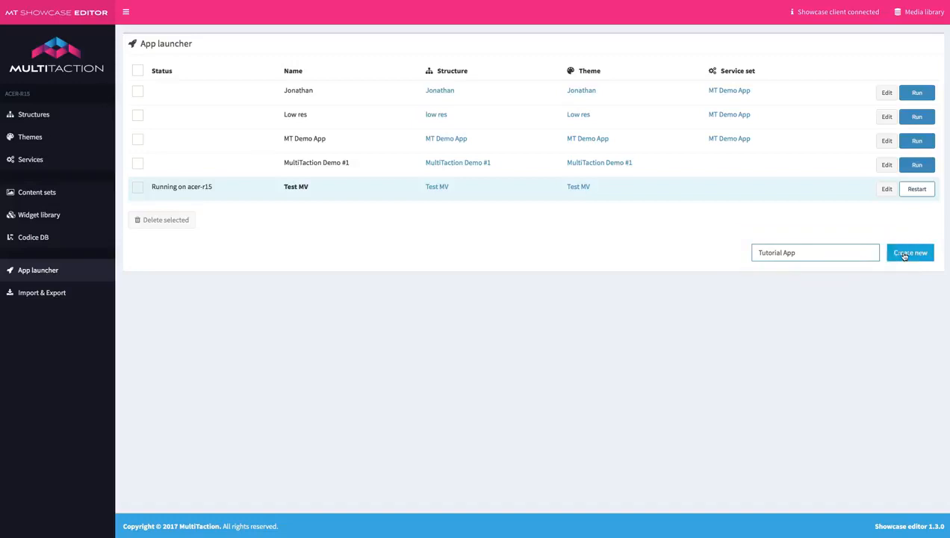
{"action": "left_click", "coordinate": [403, 222]}
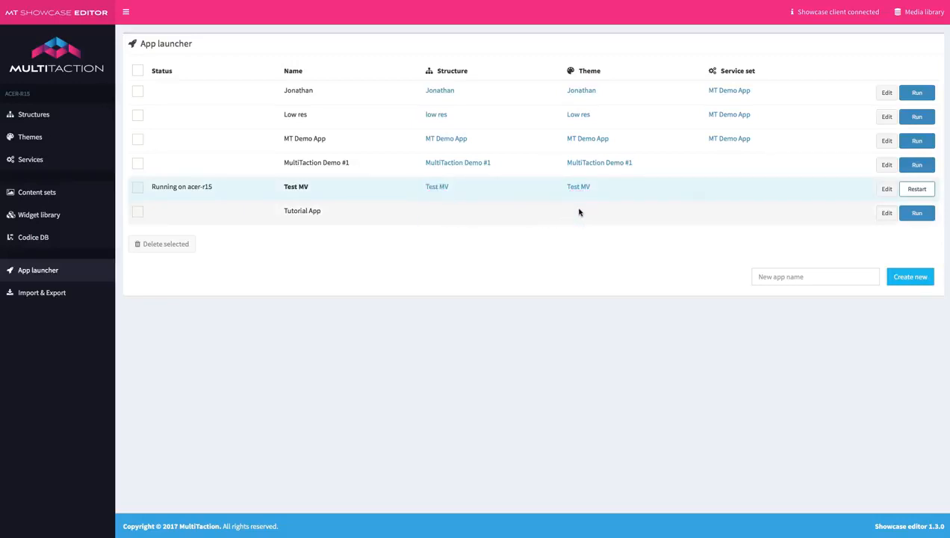
Create a new structure named "Tutorial App Structure"
{"action": "left_click", "coordinate": [29, 116]}
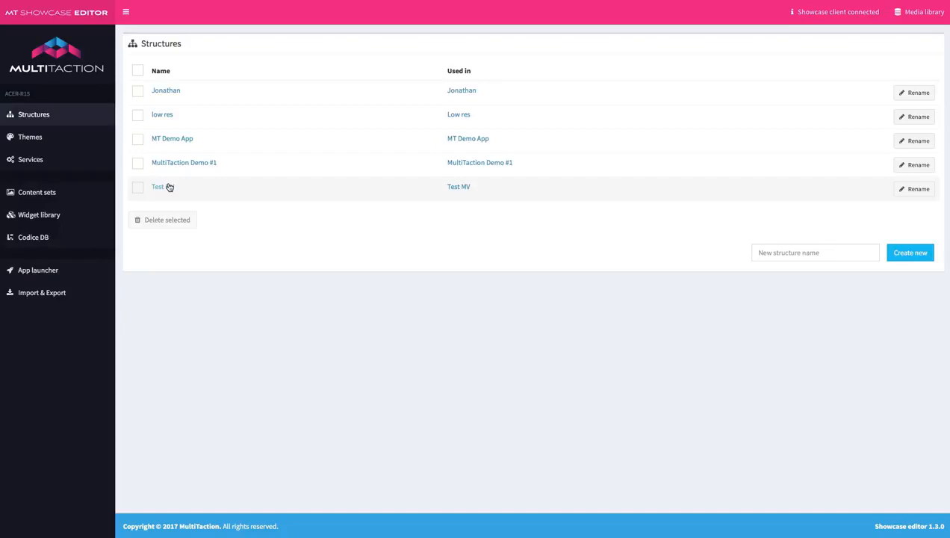
{"action": "left_click", "coordinate": [793, 254]}
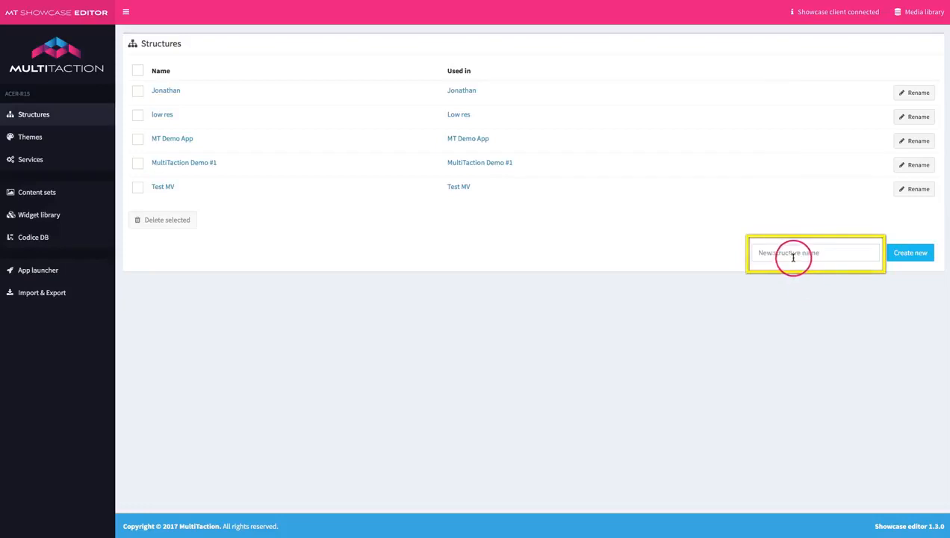
{"action": "type", "text": "Tutorial App Structure"}
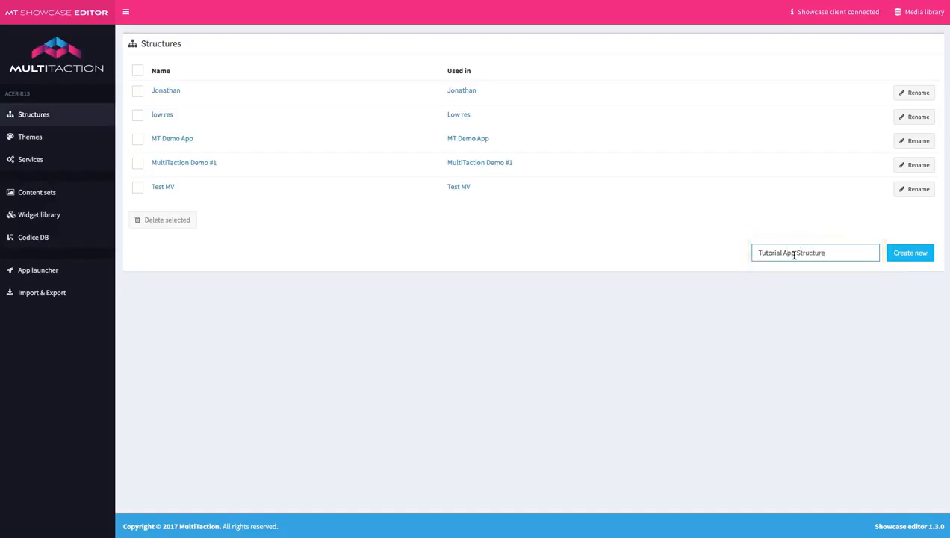
{"action": "left_click", "coordinate": [896, 250]}
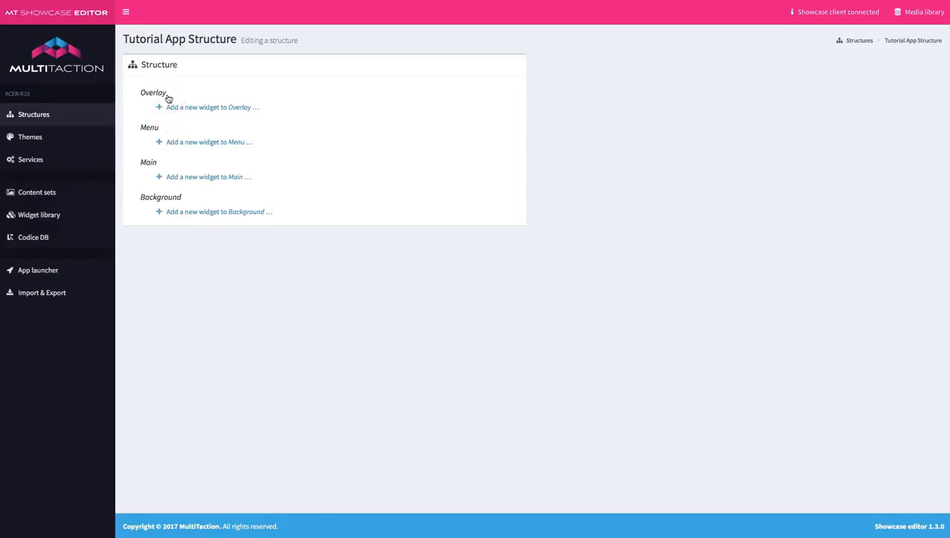
Create a new theme named "Tutorial App Theme"
{"action": "left_click", "coordinate": [32, 140]}
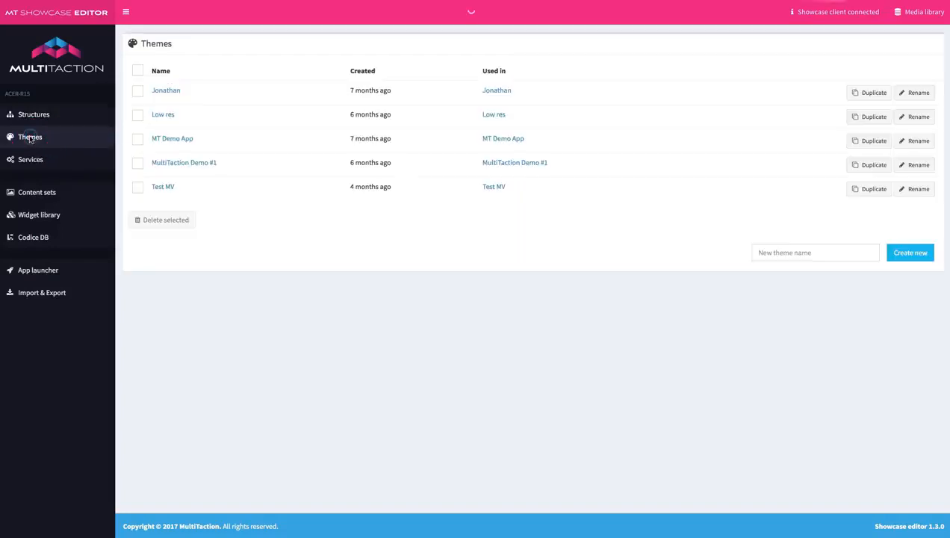
{"action": "left_click", "coordinate": [768, 254]}
{"action": "type", "text": "Tutori"}
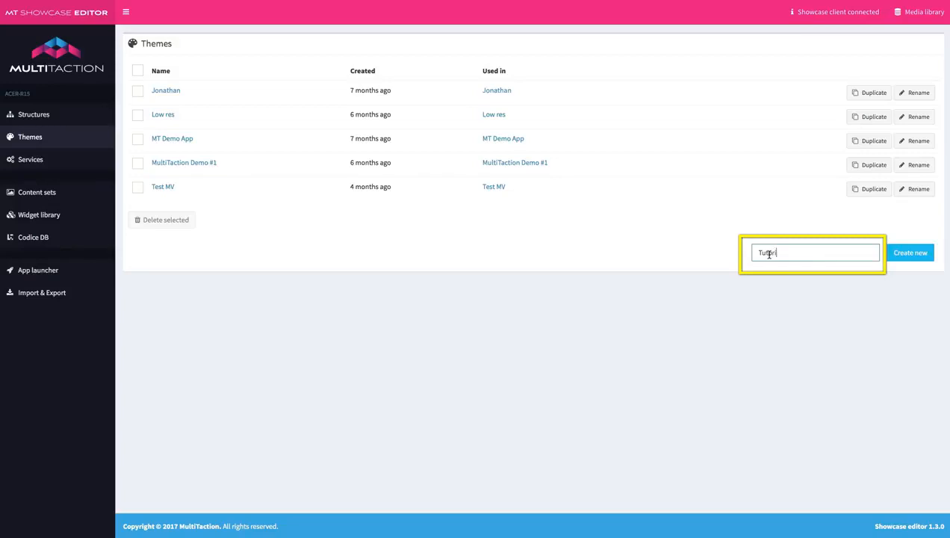
{"action": "type", "text": "al App Theme"}
{"action": "left_click", "coordinate": [910, 255]}
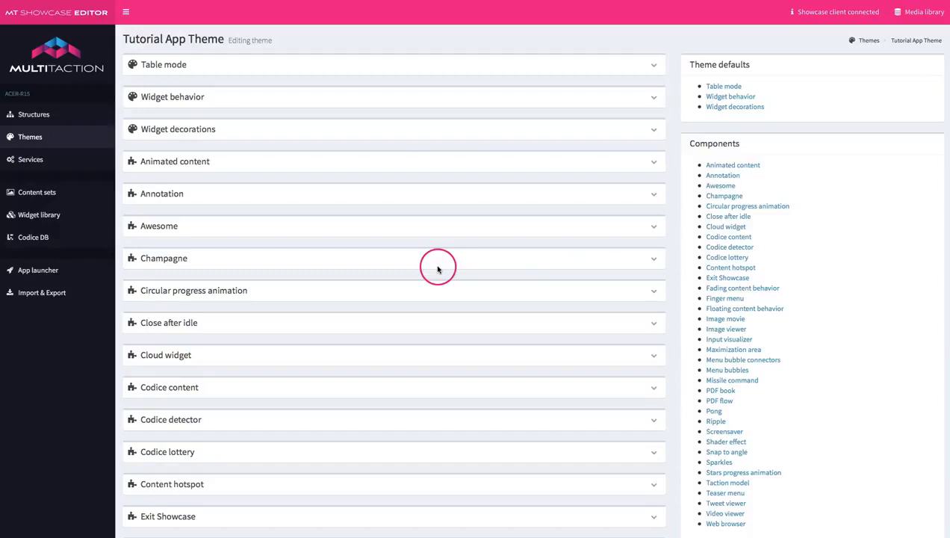
Examine the new theme's components, default content viewers and the Image viewer's attributes
{"action": "scroll", "coordinate": [439, 270], "scroll_direction": "down", "scroll_amount": 5}
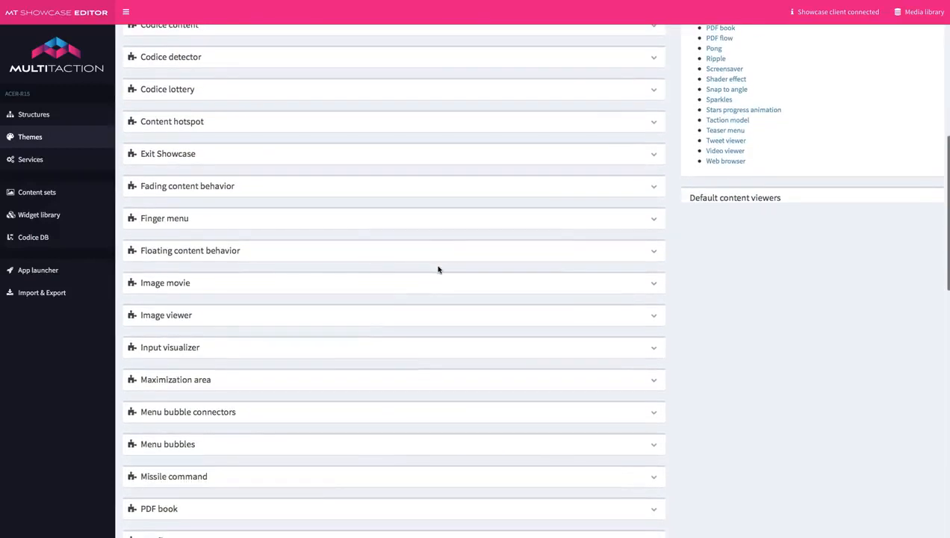
{"action": "scroll", "coordinate": [438, 269], "scroll_direction": "down", "scroll_amount": 7}
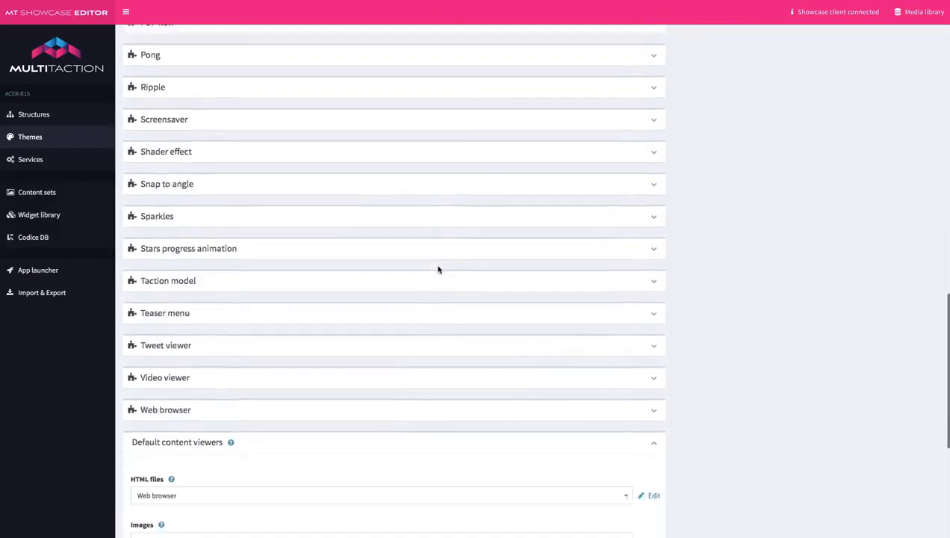
{"action": "scroll", "coordinate": [438, 270], "scroll_direction": "down", "scroll_amount": 4}
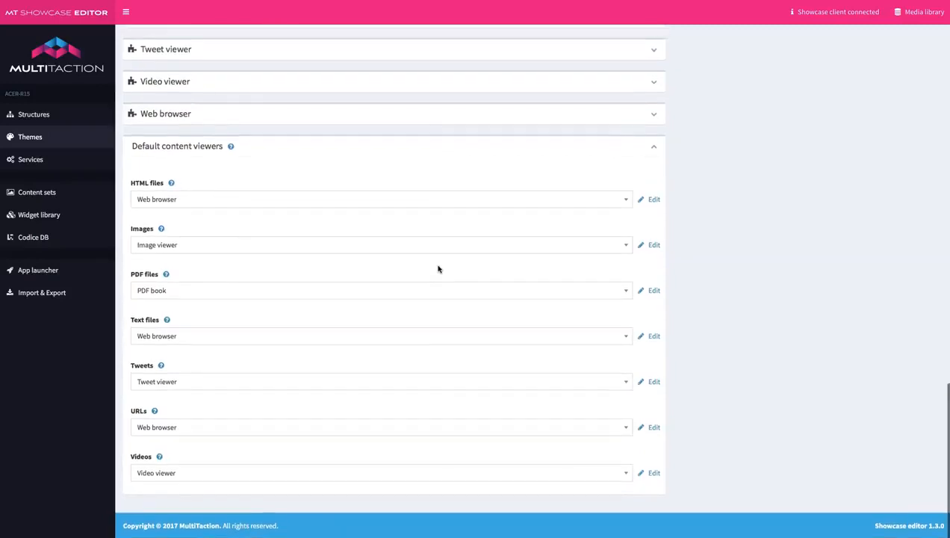
{"action": "scroll", "coordinate": [438, 270], "scroll_direction": "up", "scroll_amount": 16}
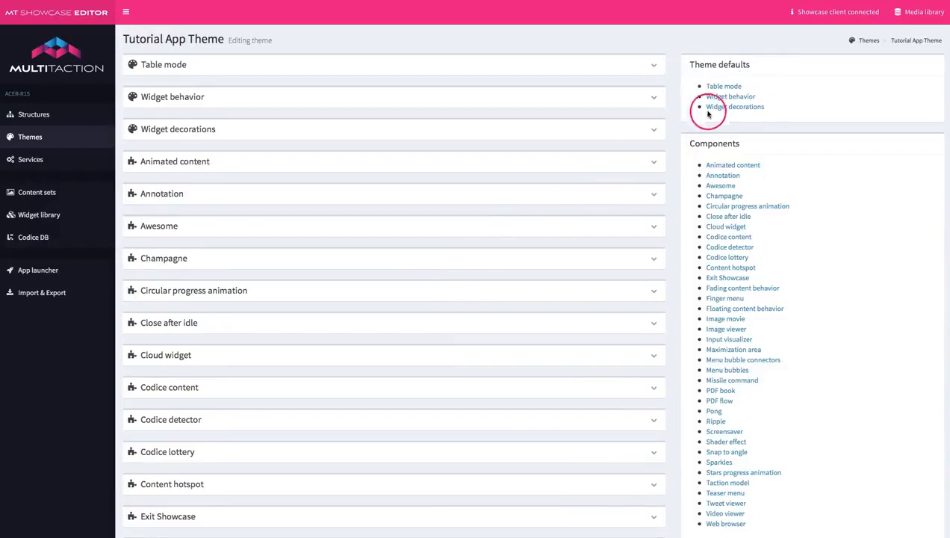
{"action": "scroll", "coordinate": [747, 190], "scroll_direction": "down", "scroll_amount": 2}
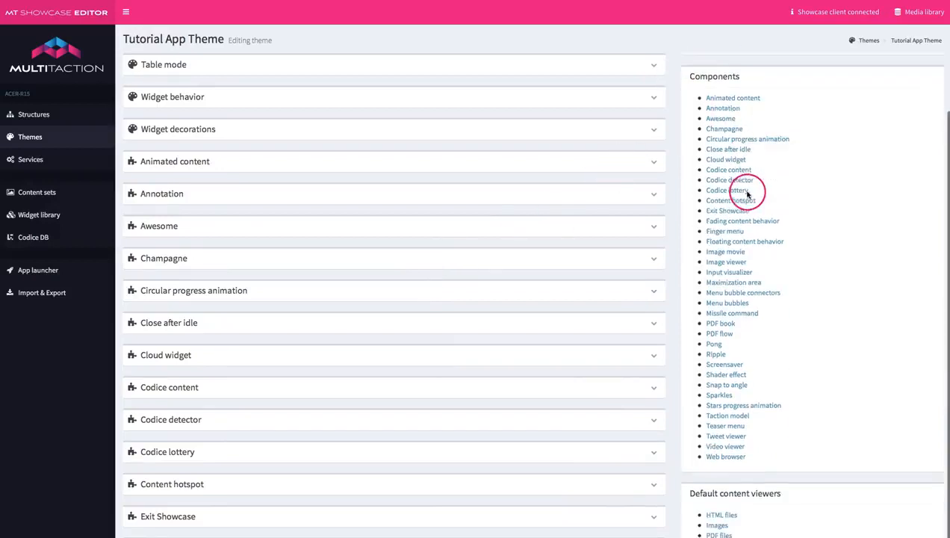
{"action": "scroll", "coordinate": [747, 192], "scroll_direction": "down", "scroll_amount": 1}
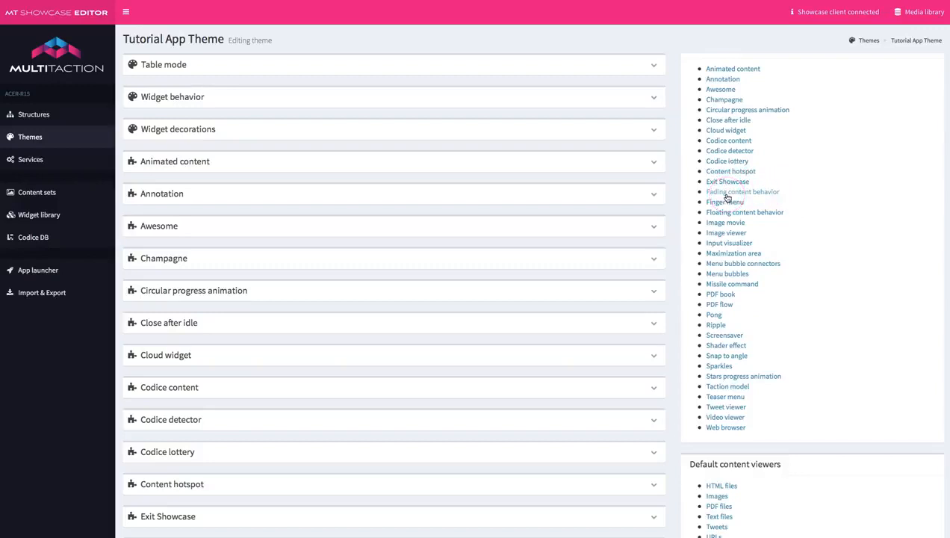
{"action": "left_click", "coordinate": [723, 235]}
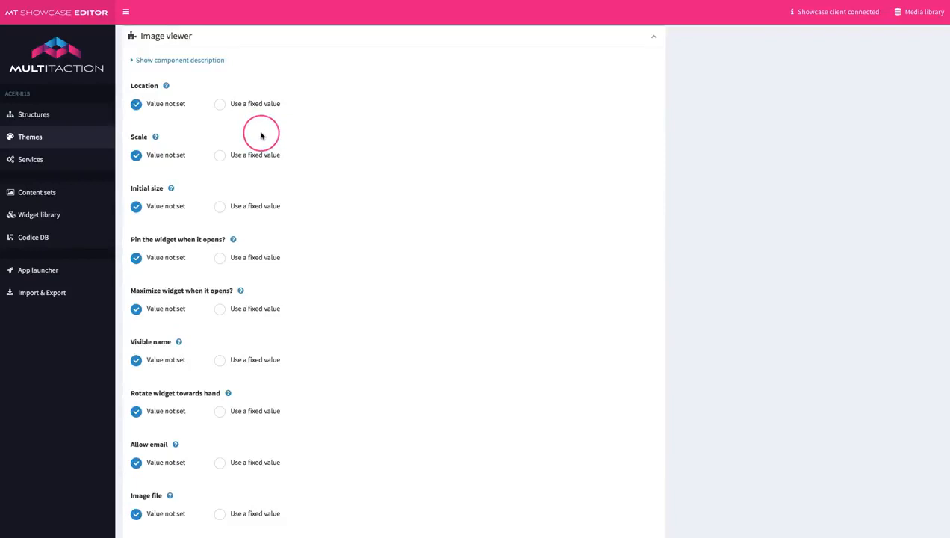
{"action": "scroll", "coordinate": [260, 135], "scroll_direction": "down", "scroll_amount": 5}
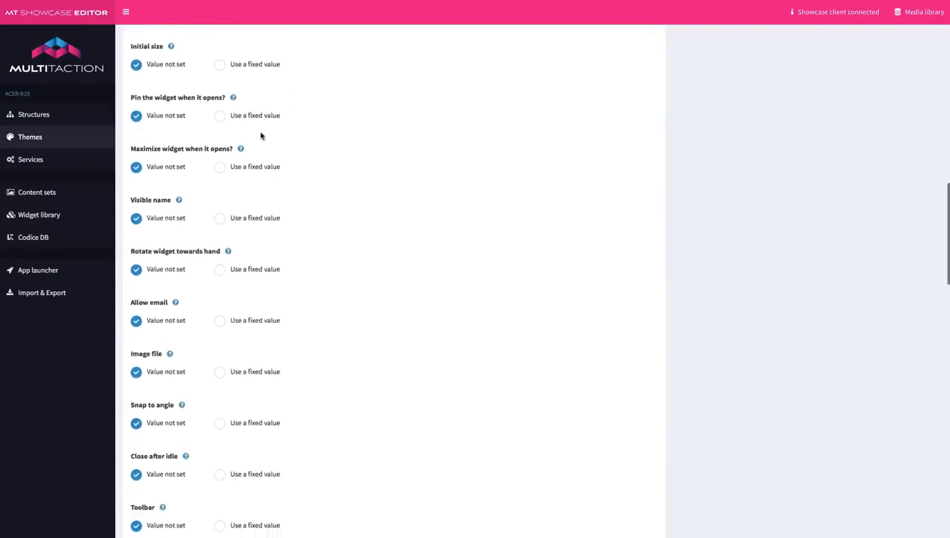
{"action": "scroll", "coordinate": [261, 136], "scroll_direction": "down", "scroll_amount": 3}
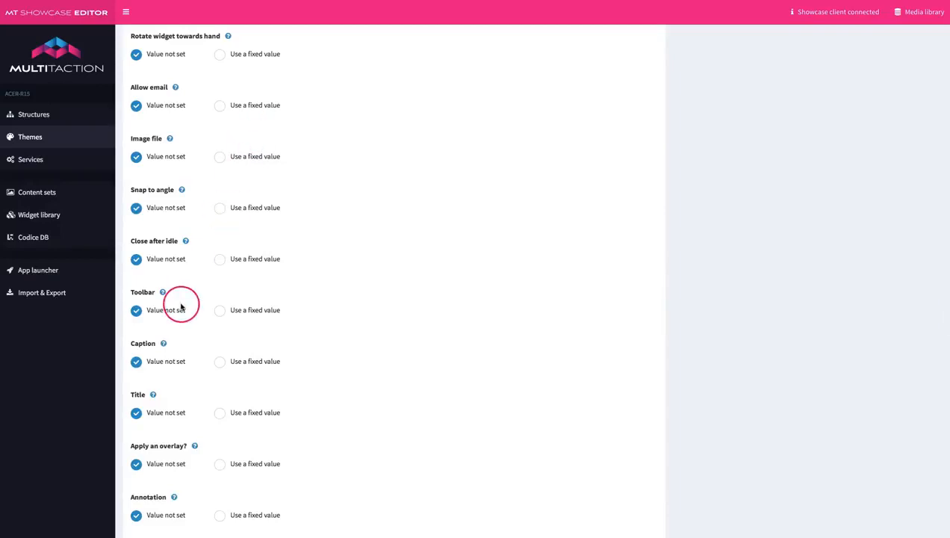
Assign Tutorial App Structure and Tutorial App Theme to Tutorial App in the app launcher and save the entry
{"action": "left_click", "coordinate": [36, 273]}
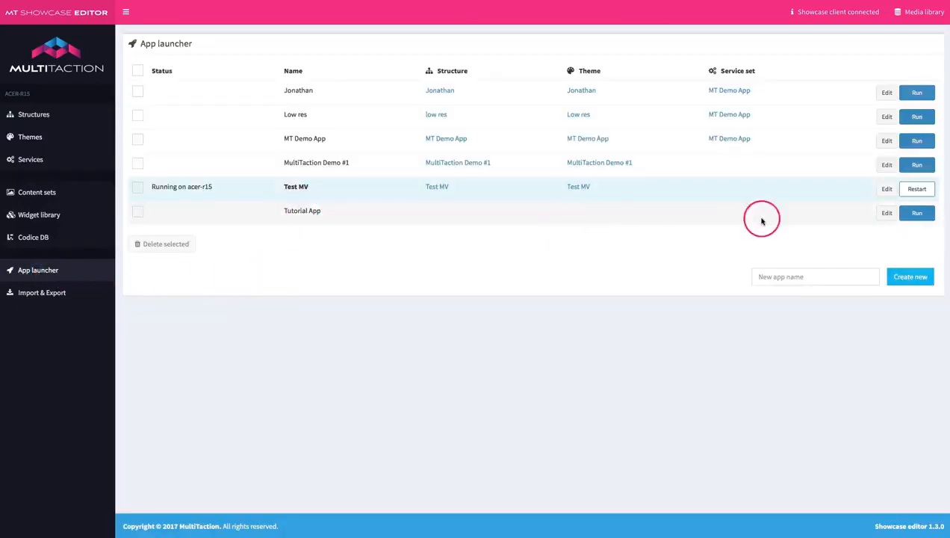
{"action": "left_click", "coordinate": [887, 213]}
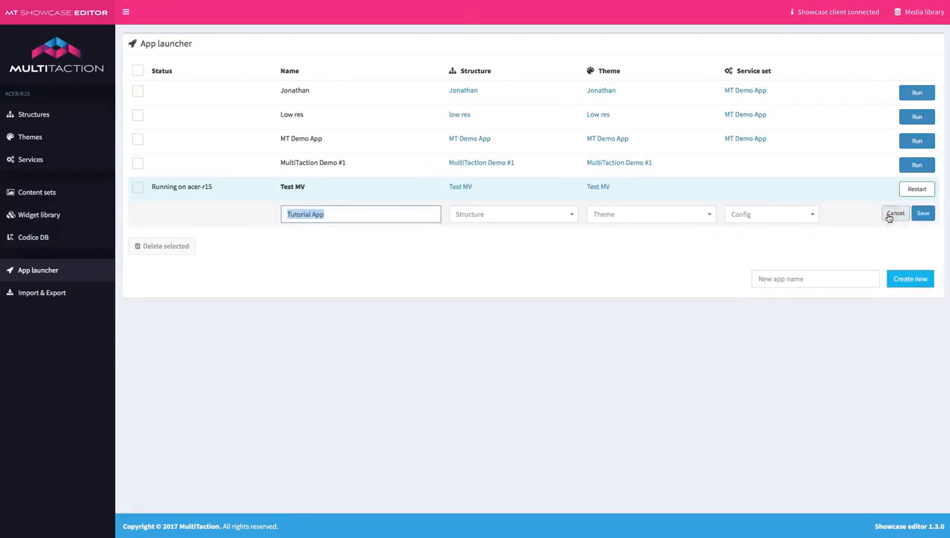
{"action": "left_click", "coordinate": [572, 216]}
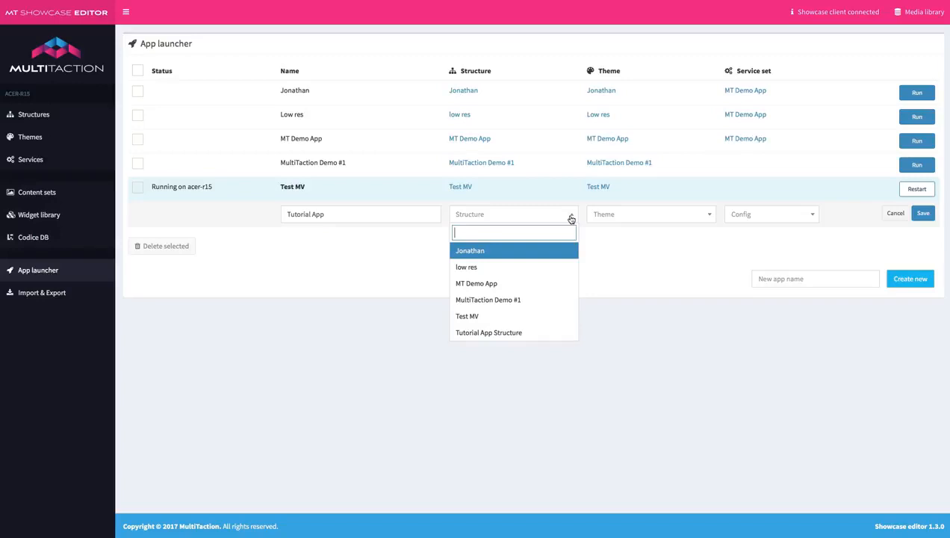
{"action": "left_click", "coordinate": [513, 334]}
{"action": "left_click", "coordinate": [719, 217]}
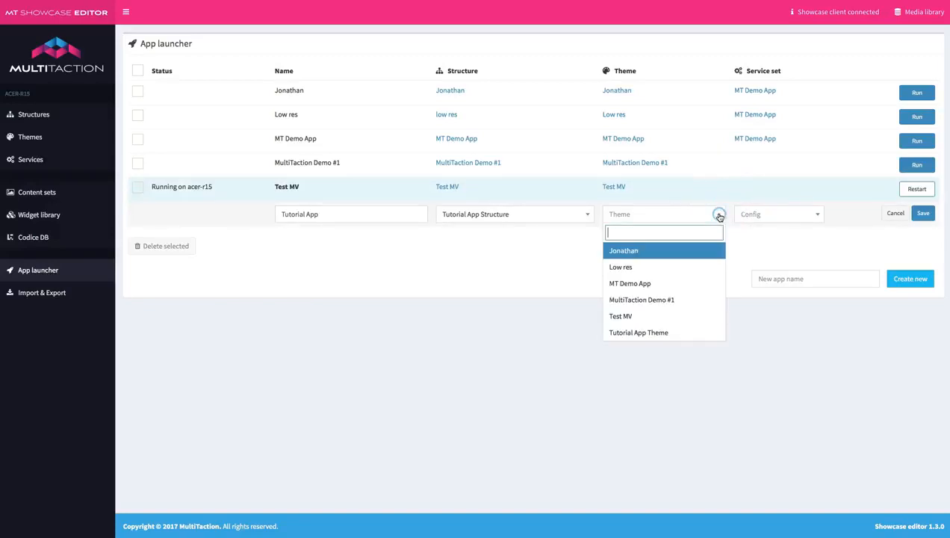
{"action": "left_click", "coordinate": [668, 335]}
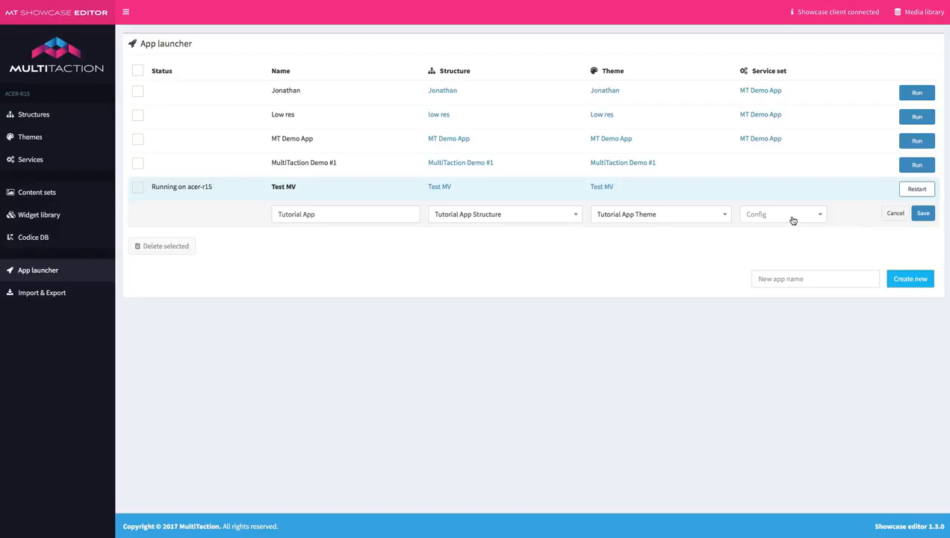
{"action": "left_click", "coordinate": [924, 213]}
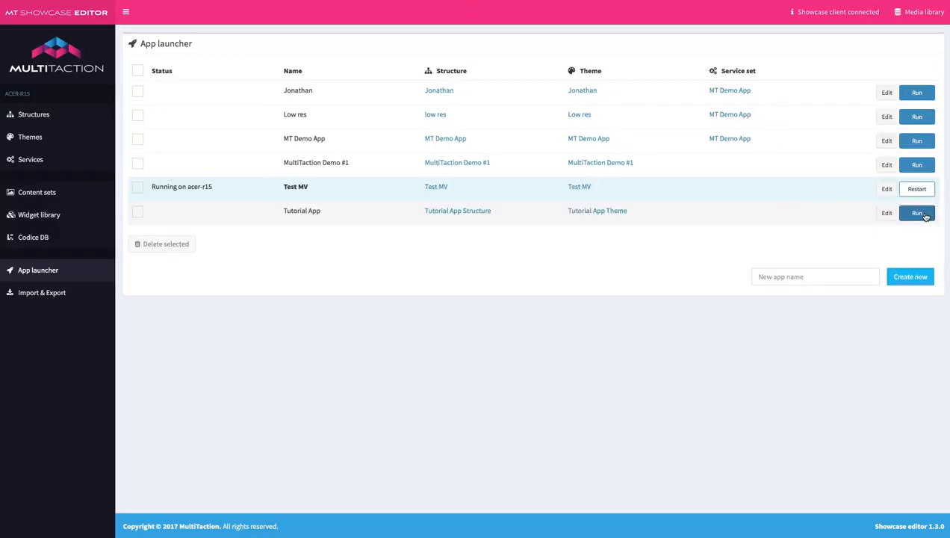
Run Tutorial App on acer-r15 and accept the start confirmation
{"action": "left_click", "coordinate": [923, 215]}
{"action": "left_click", "coordinate": [920, 216]}
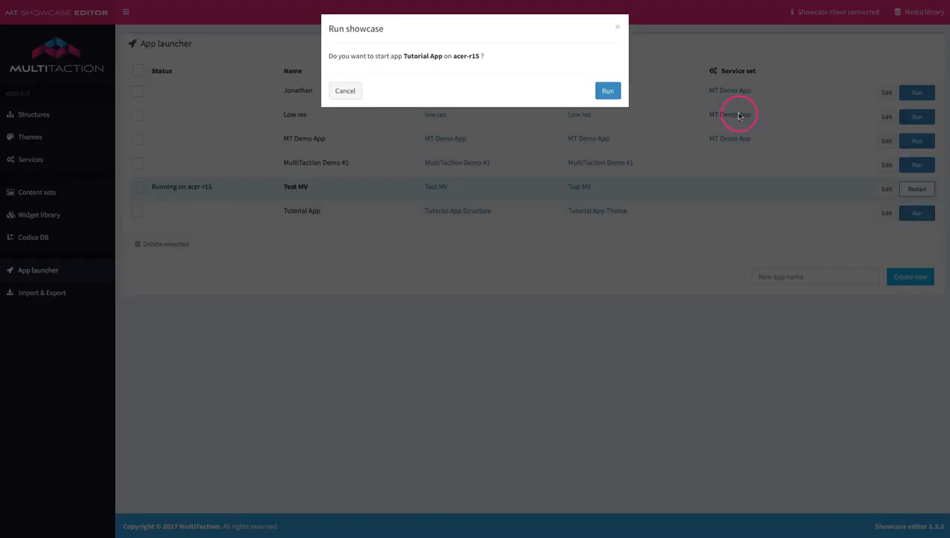
{"action": "left_click", "coordinate": [608, 91]}
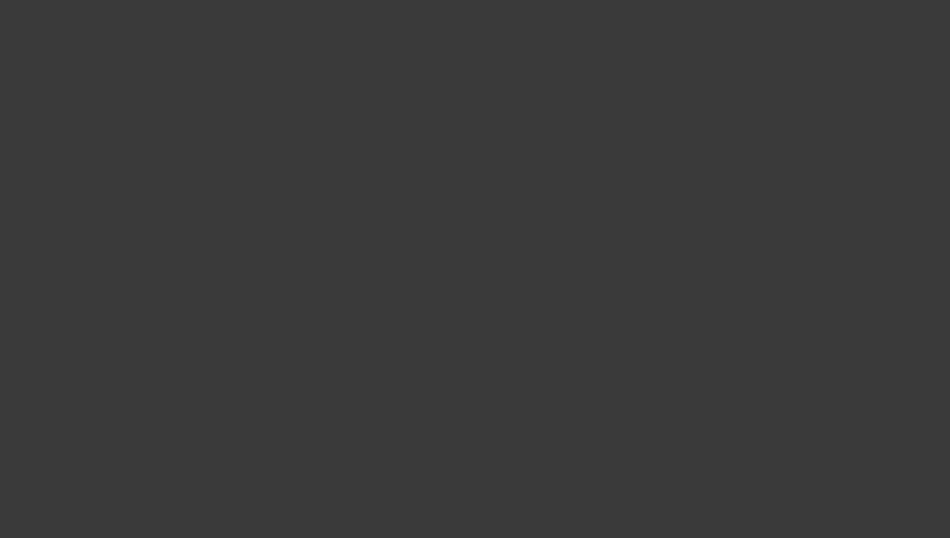
{"action": "left_click", "coordinate": [363, 416]}
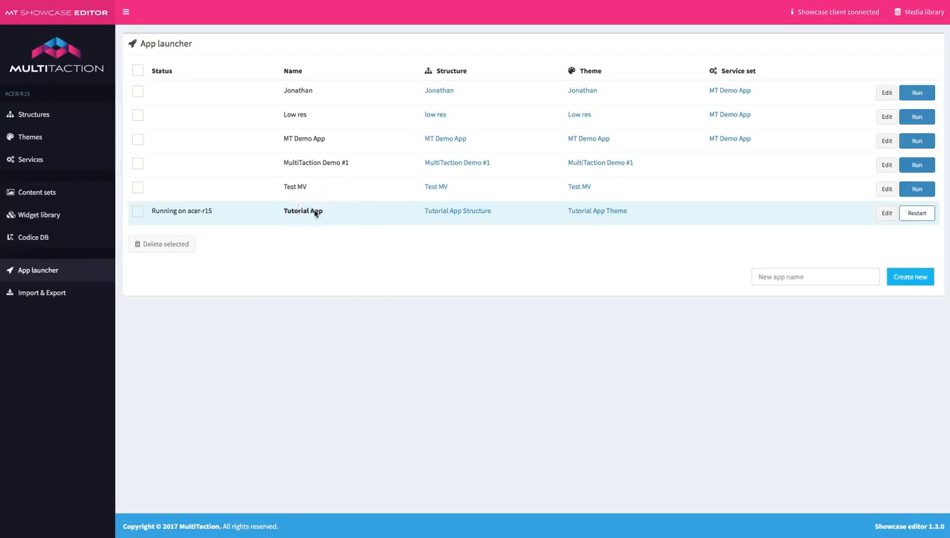
Add Particles.mov from the media library's MT Showcase Tutorial Background folder to the Background layer of Tutorial App Structure
{"action": "left_click", "coordinate": [29, 116]}
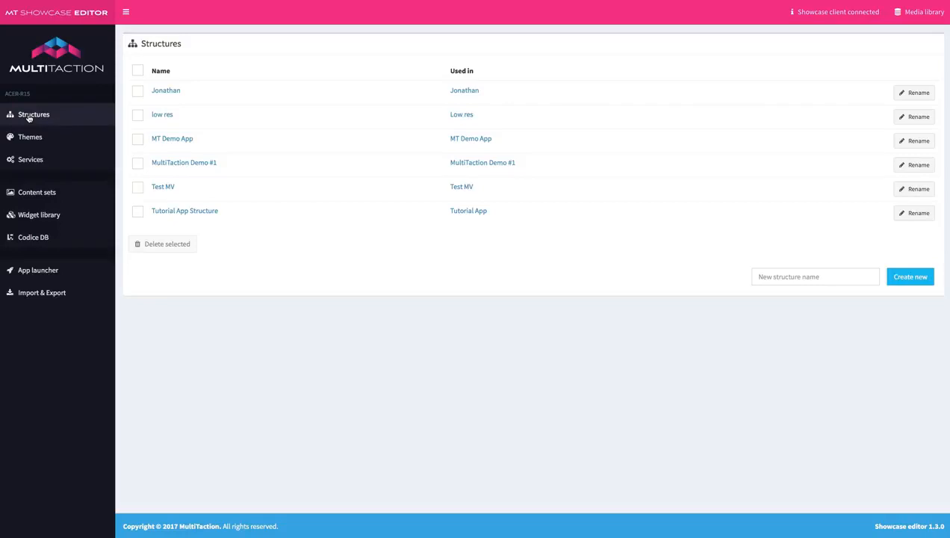
{"action": "left_click", "coordinate": [187, 212]}
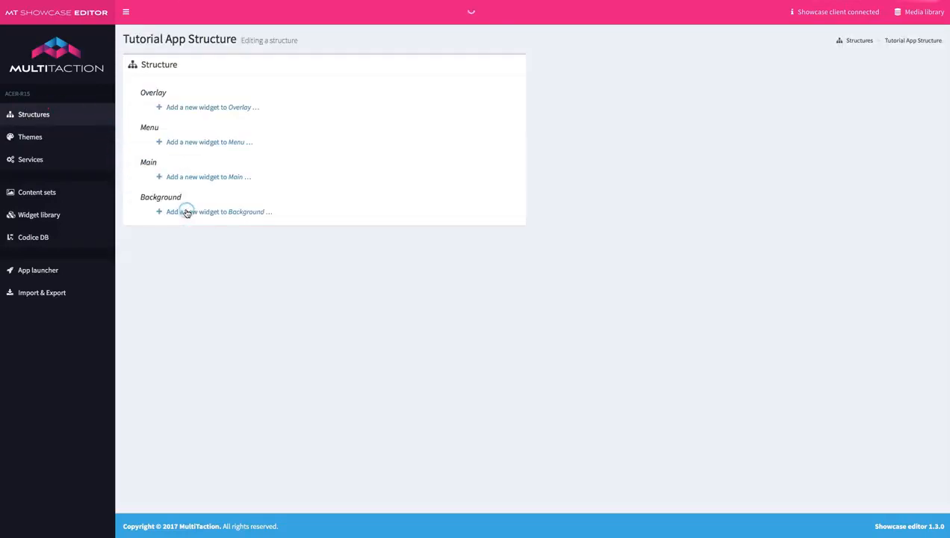
{"action": "left_click", "coordinate": [198, 258]}
{"action": "left_click", "coordinate": [191, 213]}
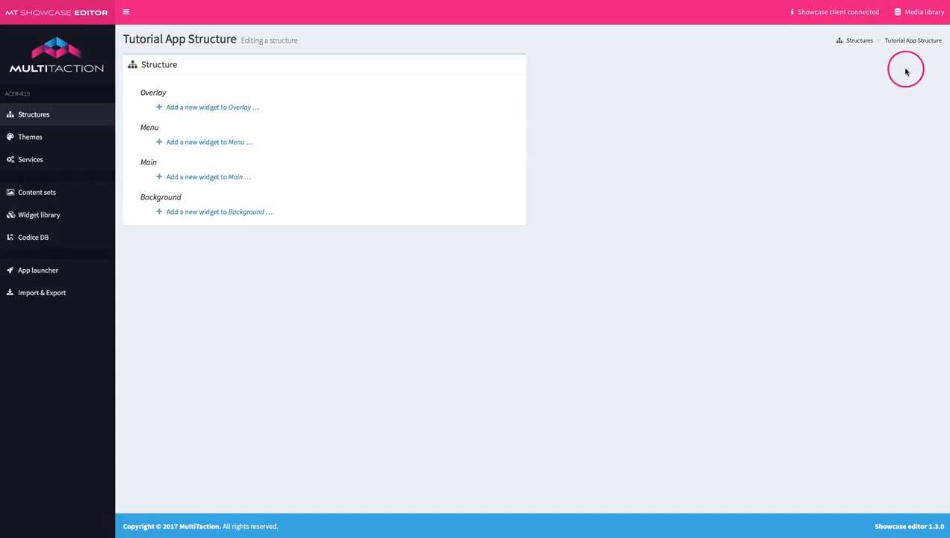
{"action": "left_click", "coordinate": [920, 13]}
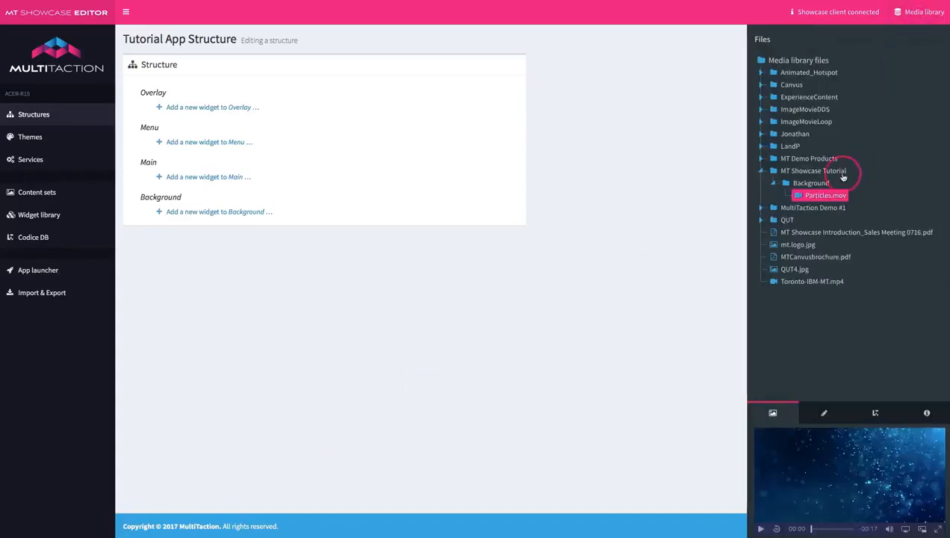
{"action": "left_click", "coordinate": [820, 197]}
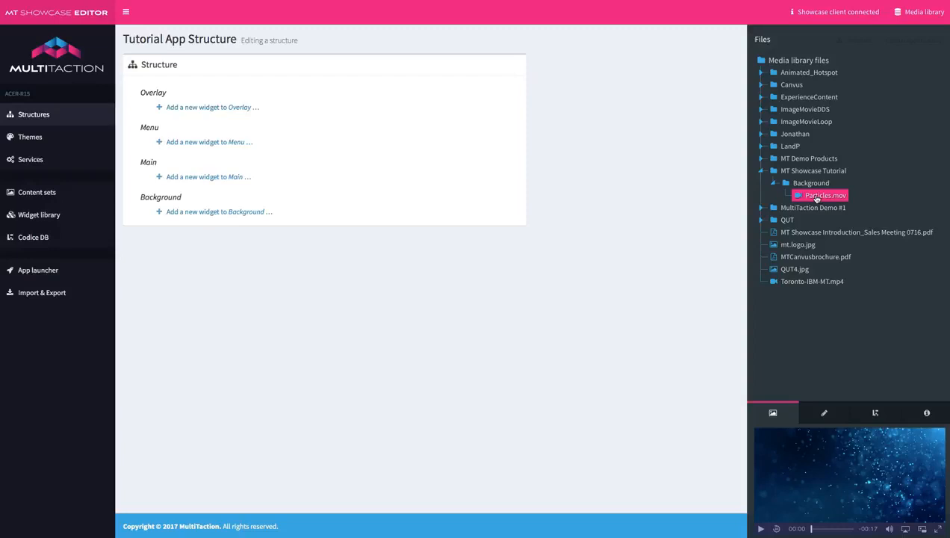
{"action": "left_click_drag", "start_coordinate": [820, 197], "coordinate": [155, 209]}
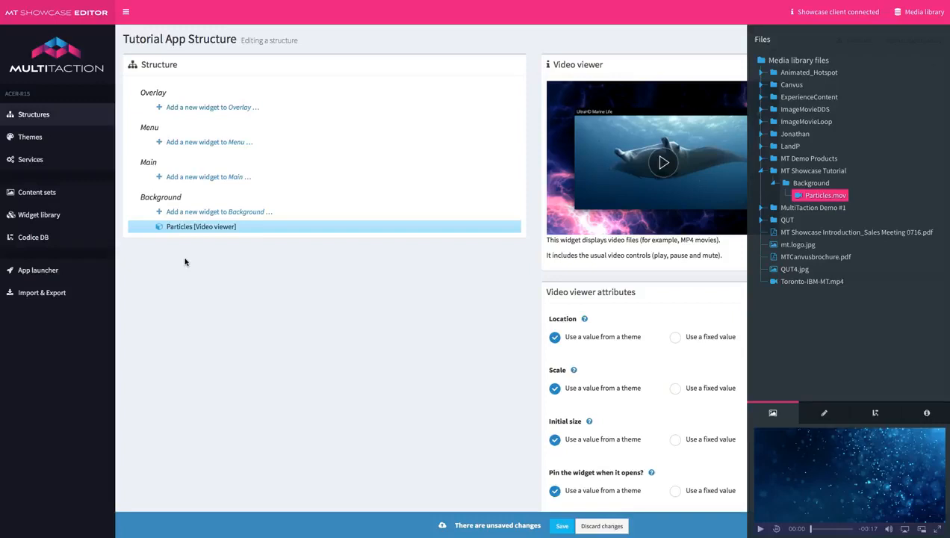
Hide the media library and examine the Particles video viewer's attributes, from location and scale through video source and playback options to toolbar and caption
{"action": "left_click", "coordinate": [924, 12]}
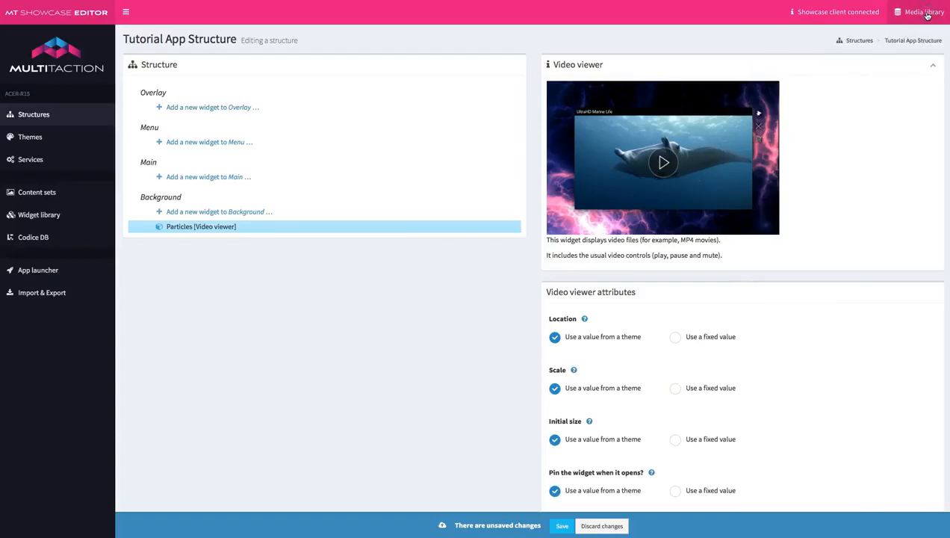
{"action": "scroll", "coordinate": [802, 335], "scroll_direction": "down", "scroll_amount": 2}
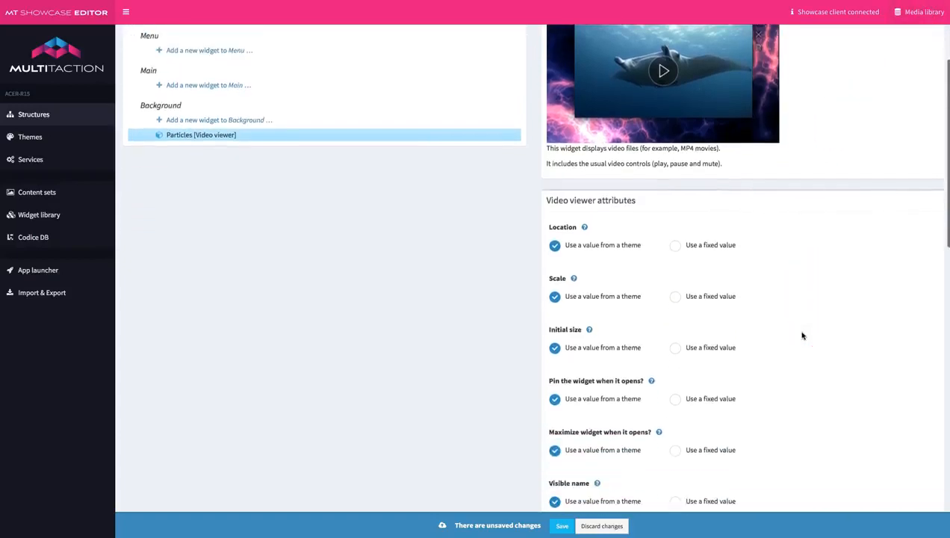
{"action": "scroll", "coordinate": [802, 335], "scroll_direction": "down", "scroll_amount": 3}
{"action": "left_click", "coordinate": [747, 257]}
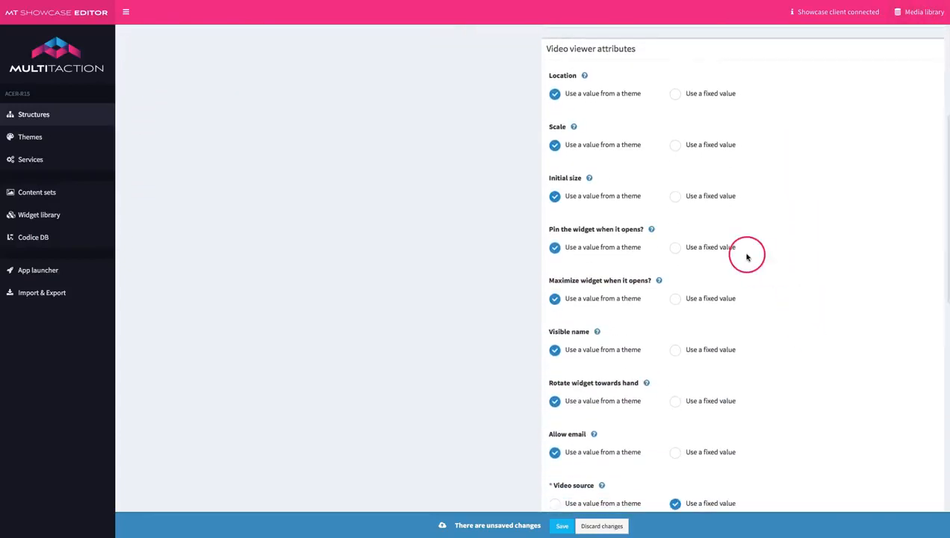
{"action": "left_click", "coordinate": [677, 89]}
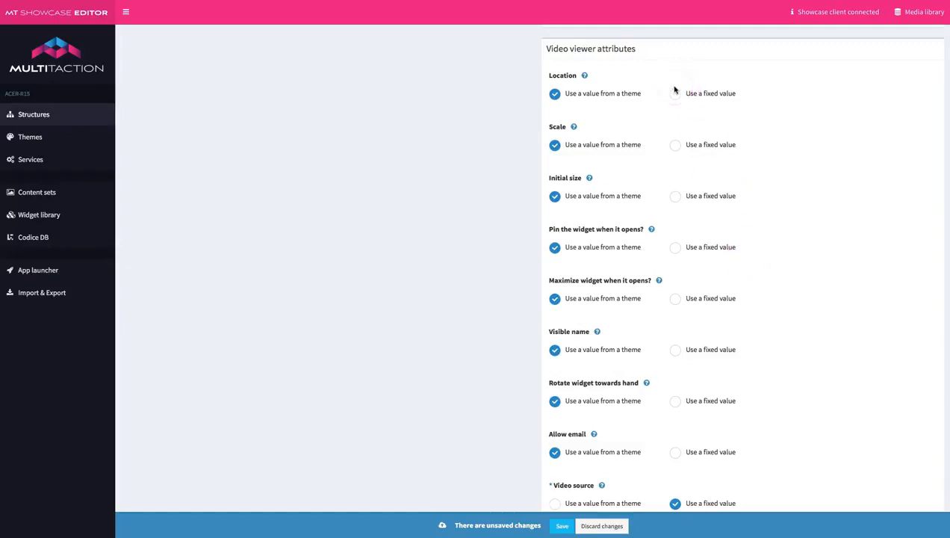
{"action": "left_click", "coordinate": [611, 95]}
{"action": "left_click", "coordinate": [608, 145]}
{"action": "scroll", "coordinate": [677, 245], "scroll_direction": "down", "scroll_amount": 3}
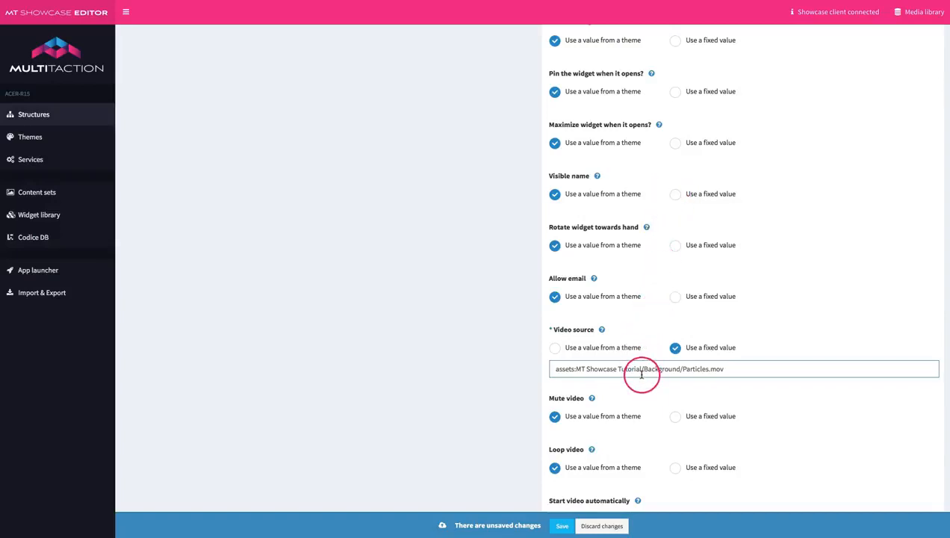
{"action": "scroll", "coordinate": [641, 375], "scroll_direction": "down", "scroll_amount": 4}
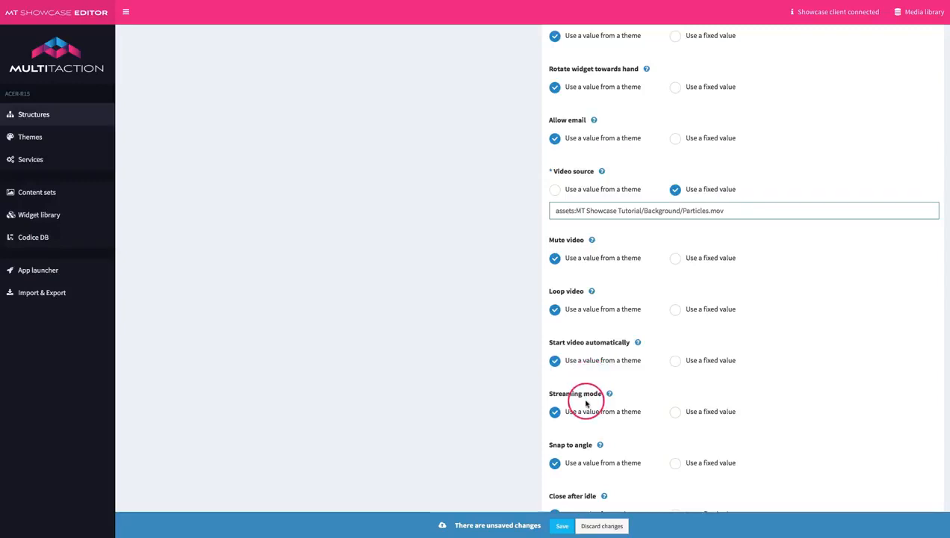
{"action": "scroll", "coordinate": [587, 404], "scroll_direction": "down", "scroll_amount": 3}
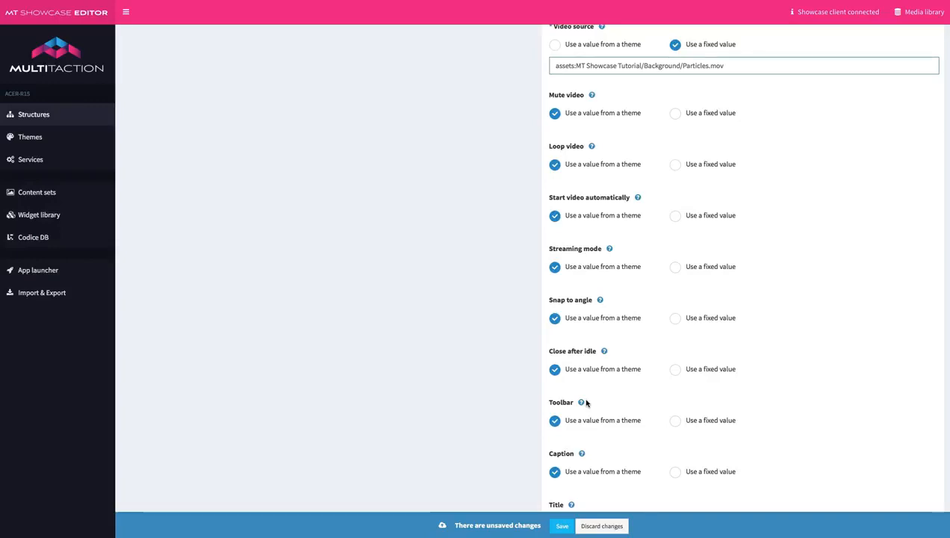
Save Tutorial App Structure with the Particles video viewer in its Background layer
{"action": "scroll", "coordinate": [586, 404], "scroll_direction": "up", "scroll_amount": 10}
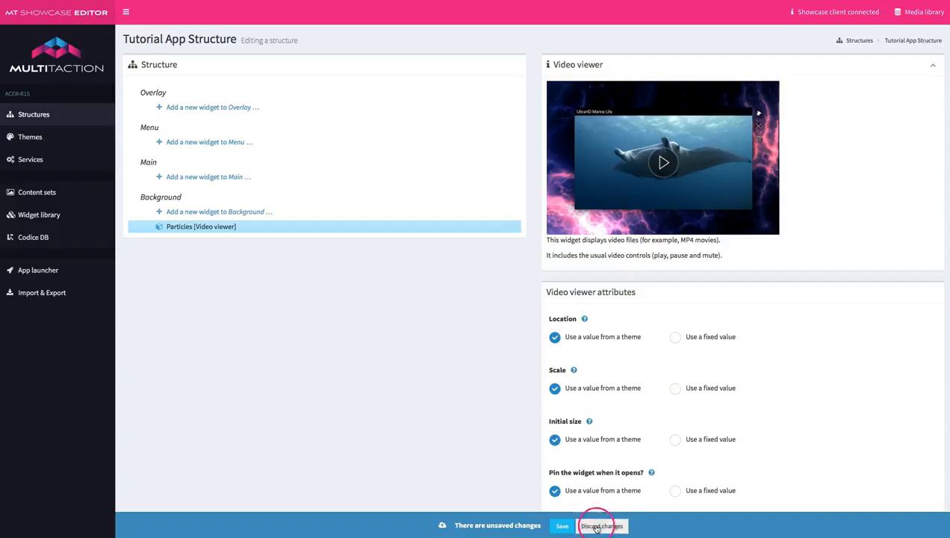
{"action": "left_click", "coordinate": [562, 528]}
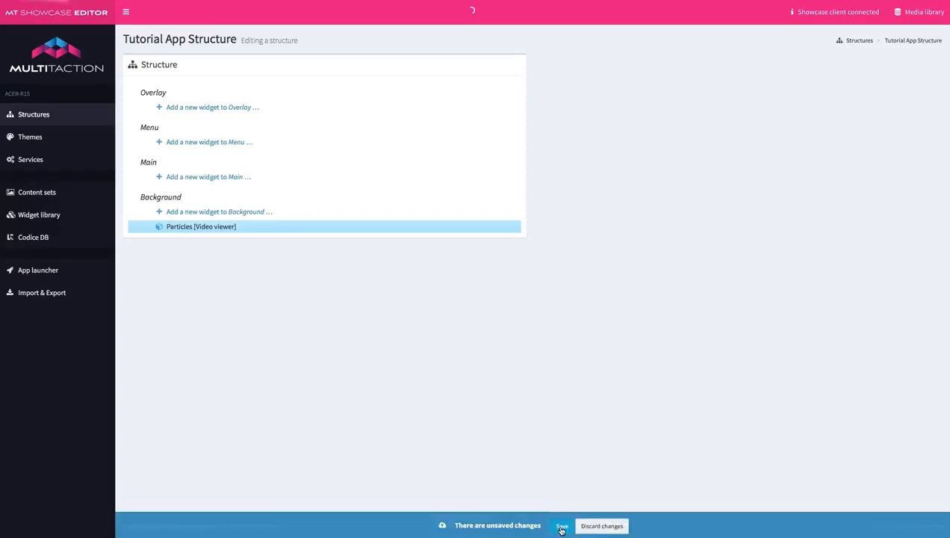